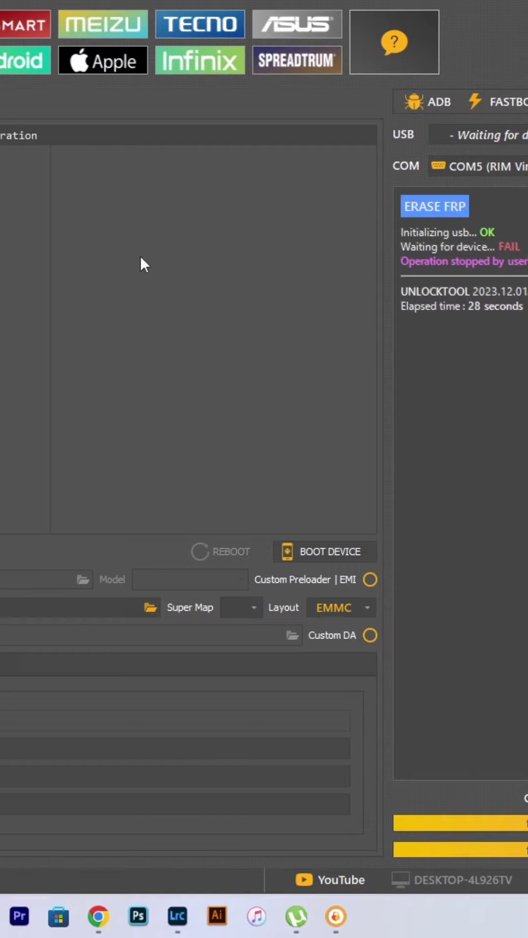
- Open the Spreadtrum section and choose TECNO as the phone brand
click(289, 61)
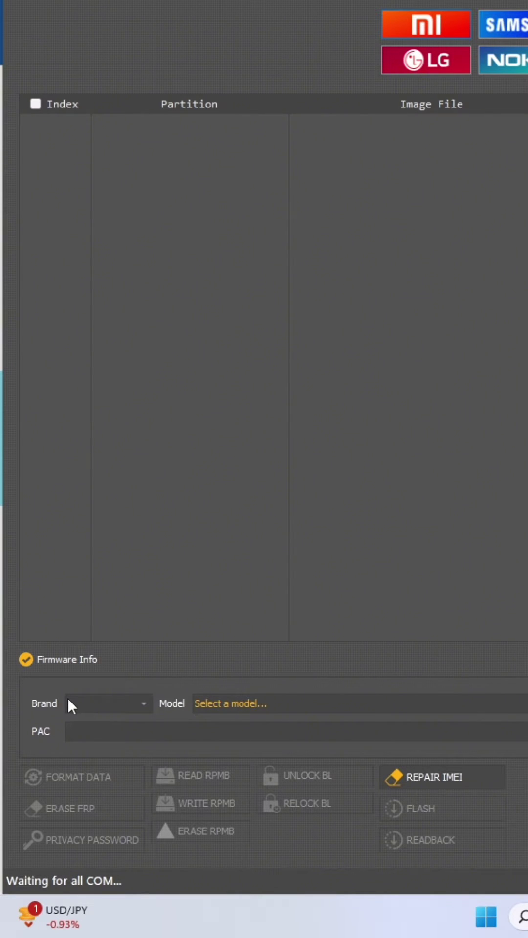
click(67, 697)
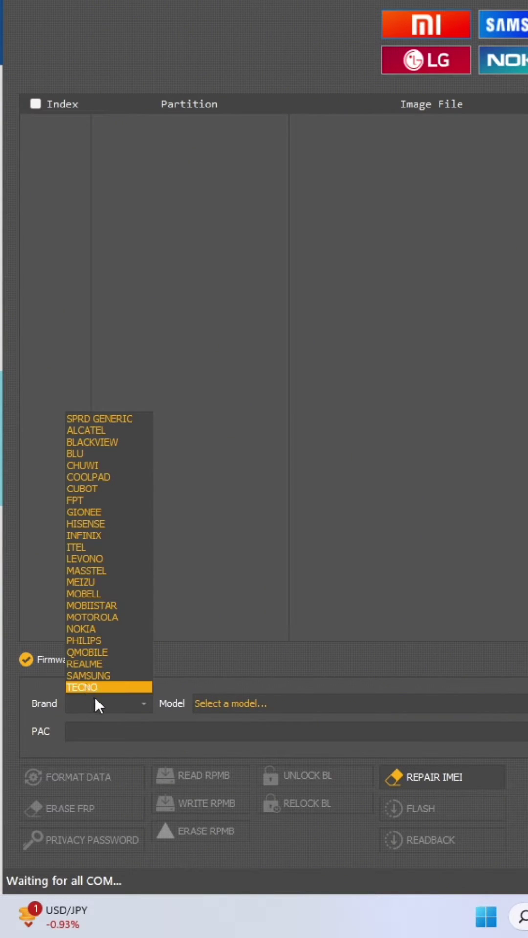
click(104, 686)
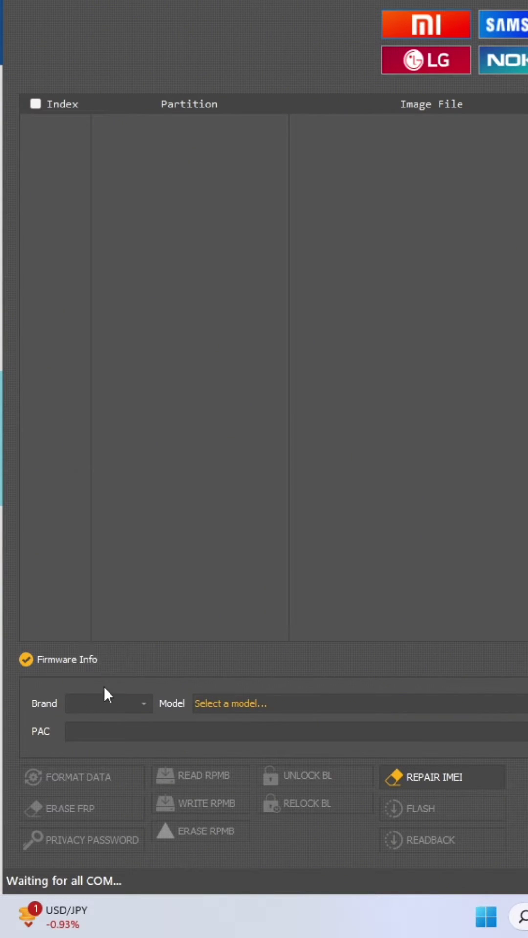
- Select Tecno Spark 10C [KI5K | KI5M] from the TECNO model list
click(247, 708)
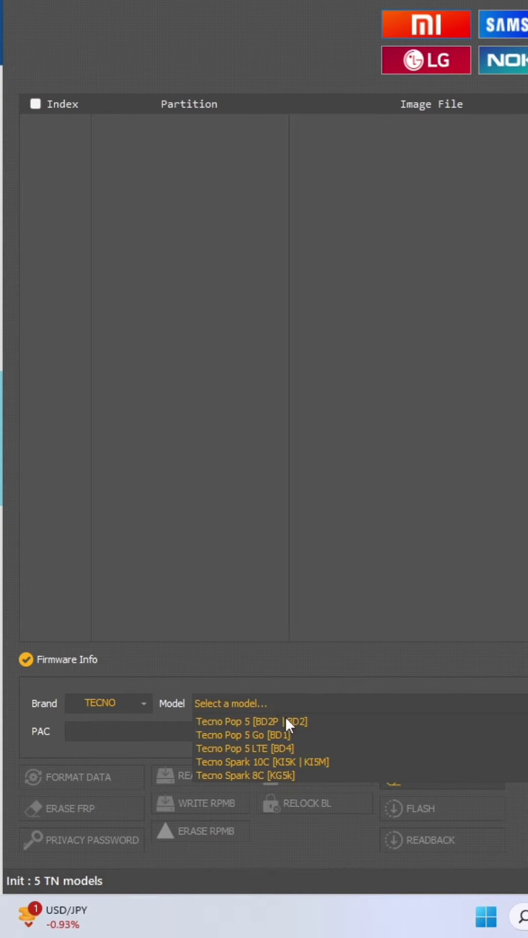
click(320, 763)
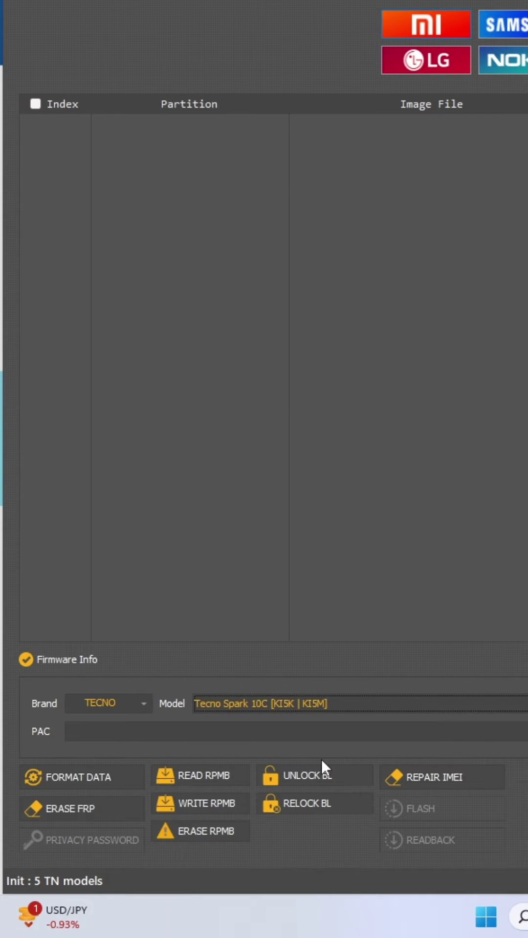
- Run Erase FRP so UnlockTool waits for the phone's USB connection
click(76, 809)
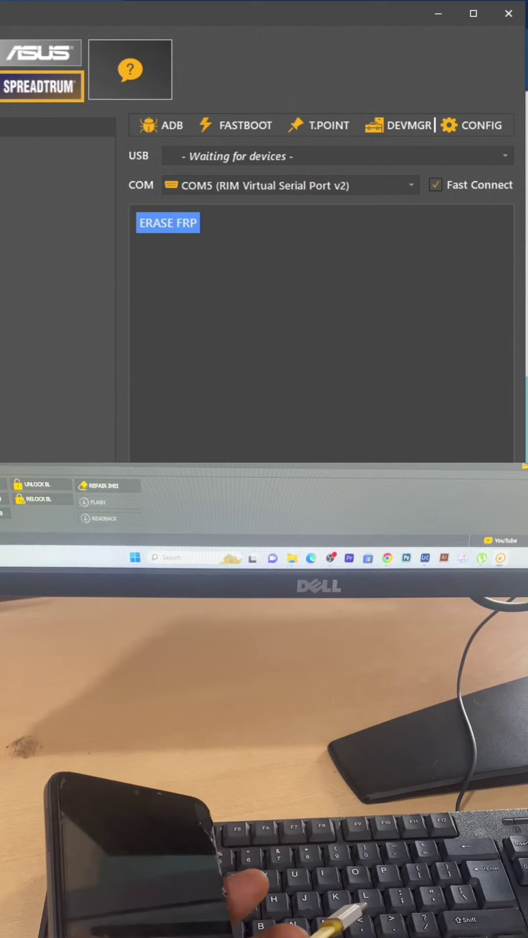